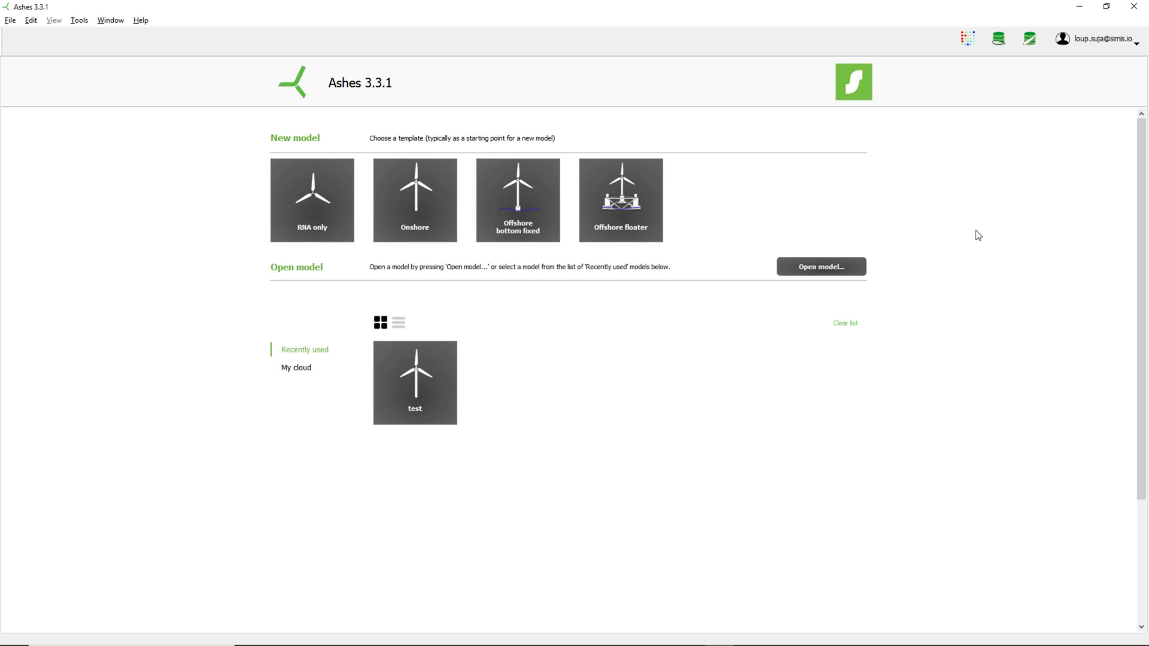
Step: Open the blade database and look through the available blades, from DTU 10 MW to OC5 Phase 3 blade2
{"action": "left_click", "coordinate": [1029, 40]}
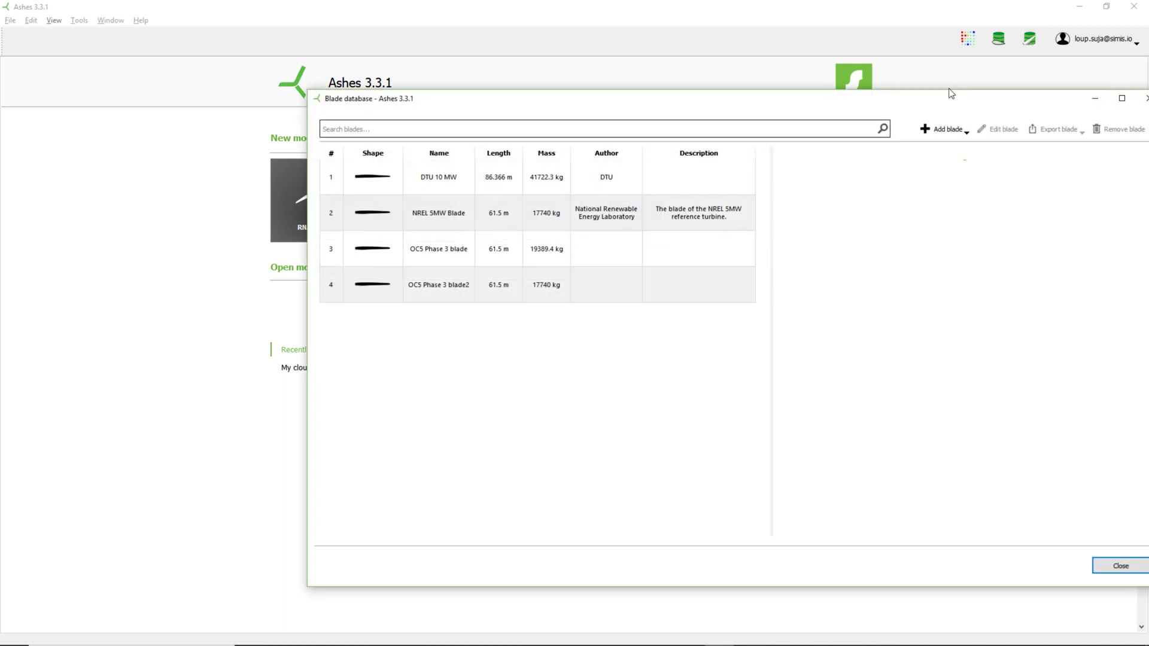
{"action": "left_click_drag", "start_coordinate": [937, 102], "coordinate": [757, 105]}
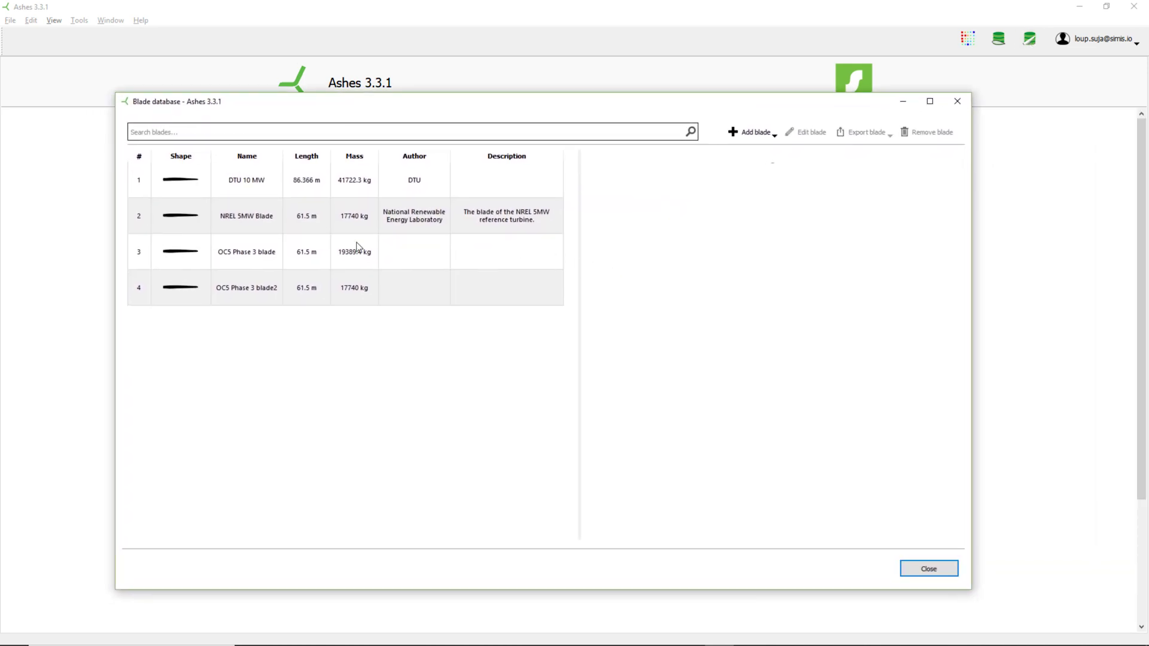
{"action": "left_click", "coordinate": [242, 187]}
{"action": "left_click", "coordinate": [246, 217]}
{"action": "left_click", "coordinate": [247, 256]}
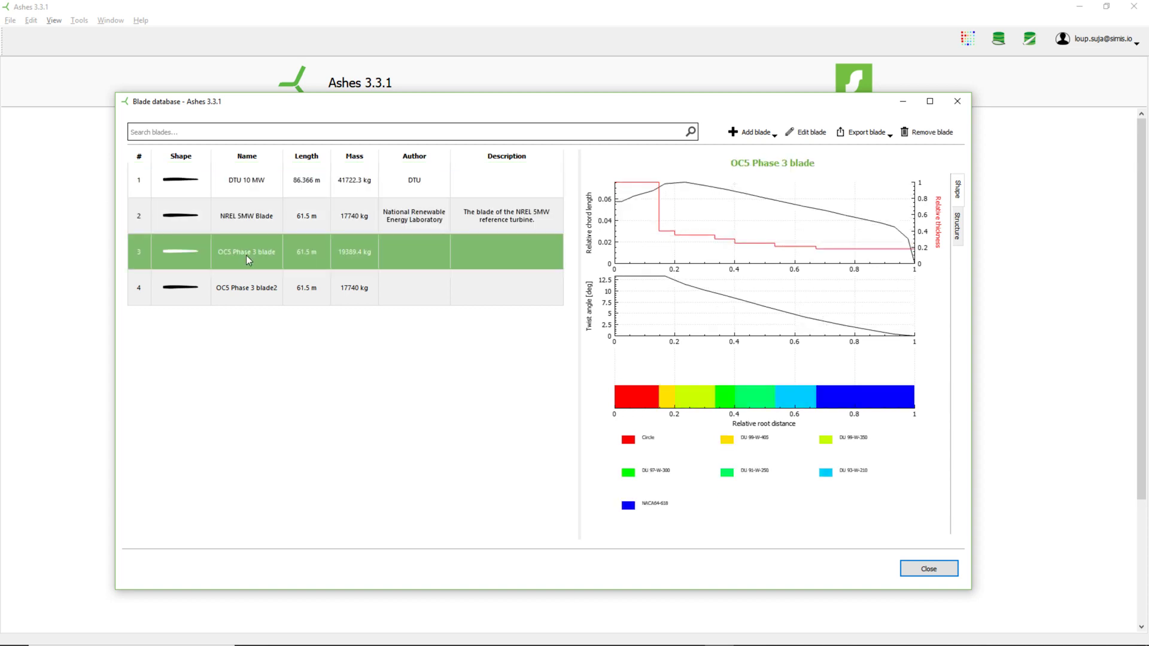
{"action": "left_click", "coordinate": [259, 294]}
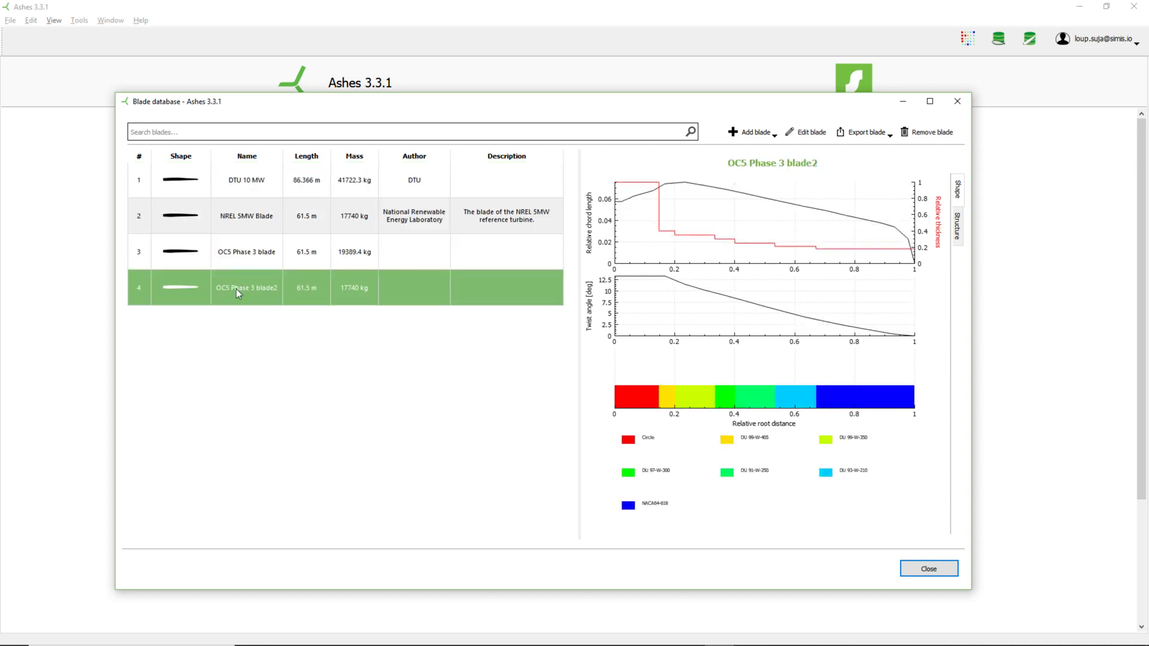
Step: Export the NREL 5MW Blade's shape to the ASHES file format as mzbalde
{"action": "left_click", "coordinate": [239, 220]}
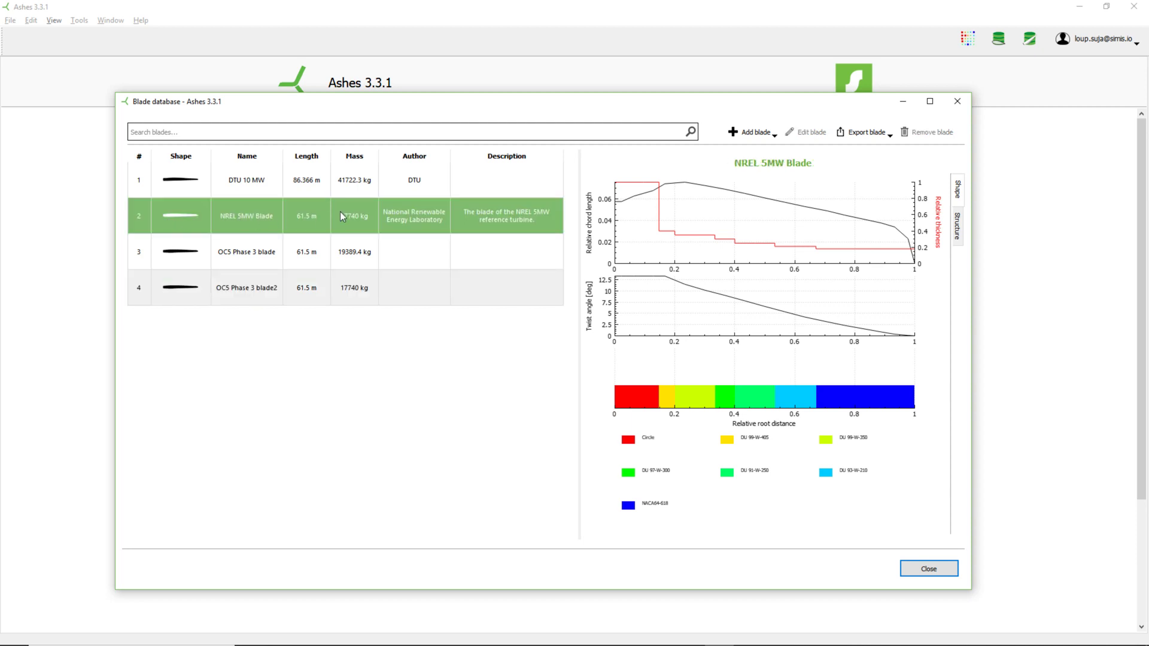
{"action": "left_click", "coordinate": [885, 137]}
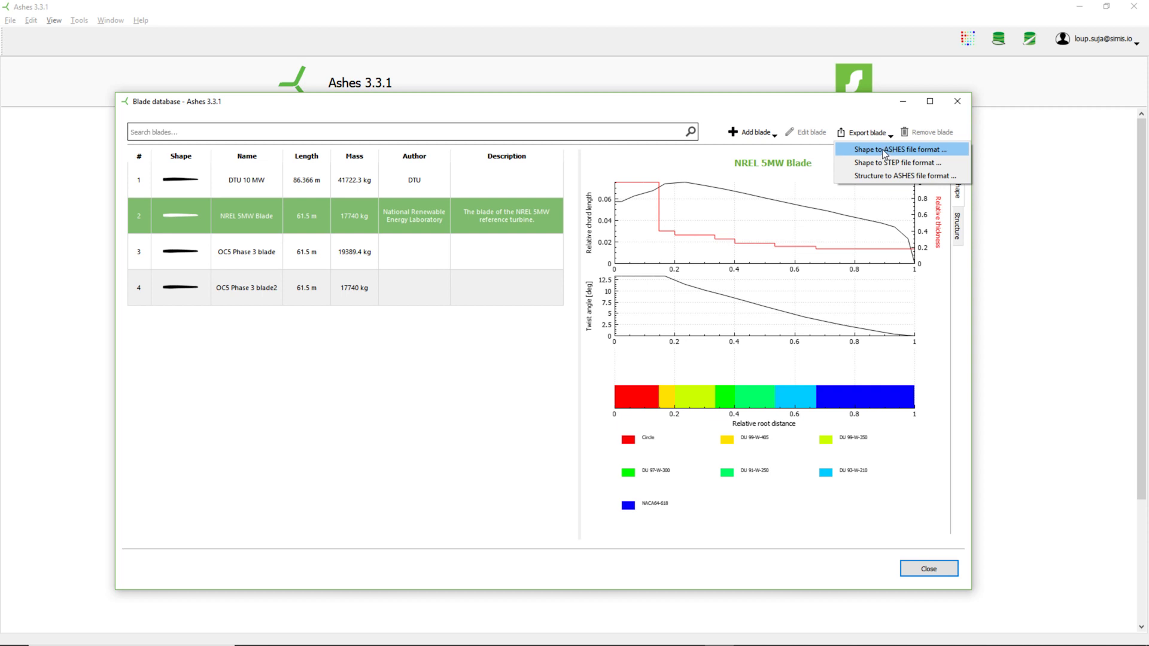
{"action": "left_click", "coordinate": [884, 154]}
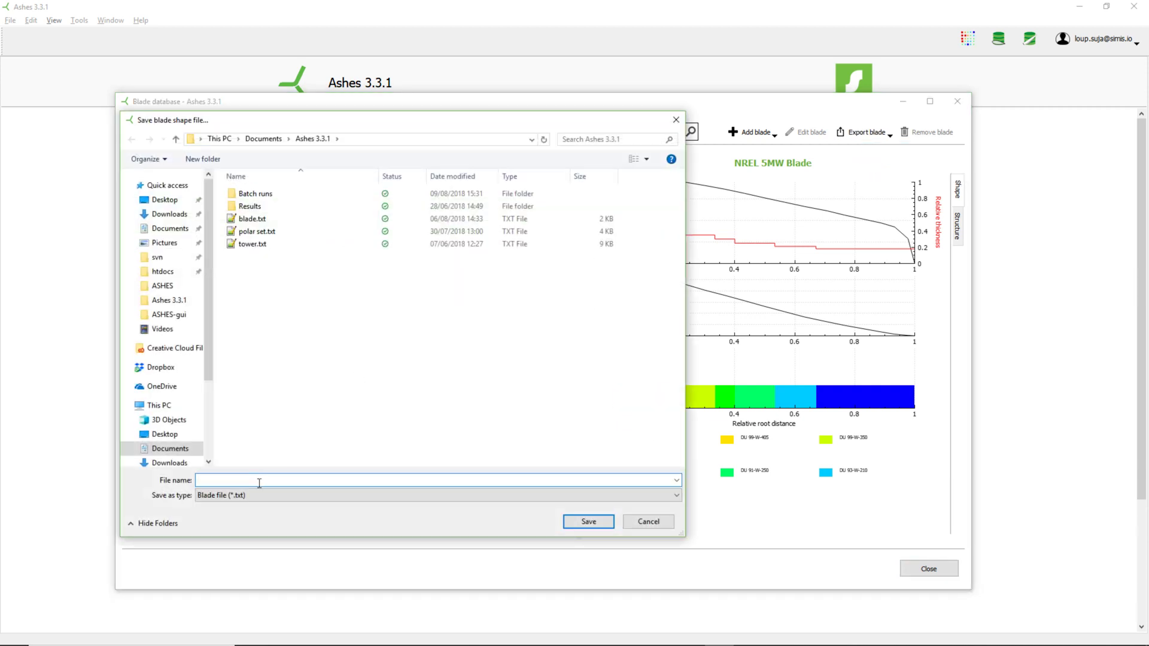
{"action": "type", "text": "mzbalde"}
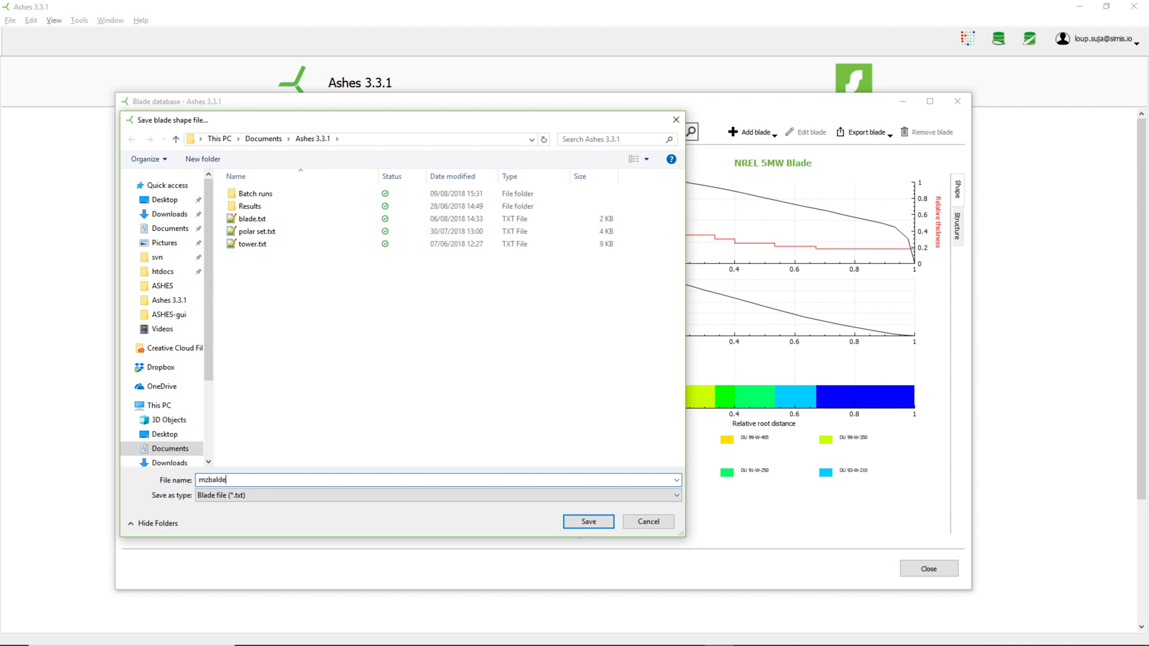
{"action": "left_click", "coordinate": [589, 522]}
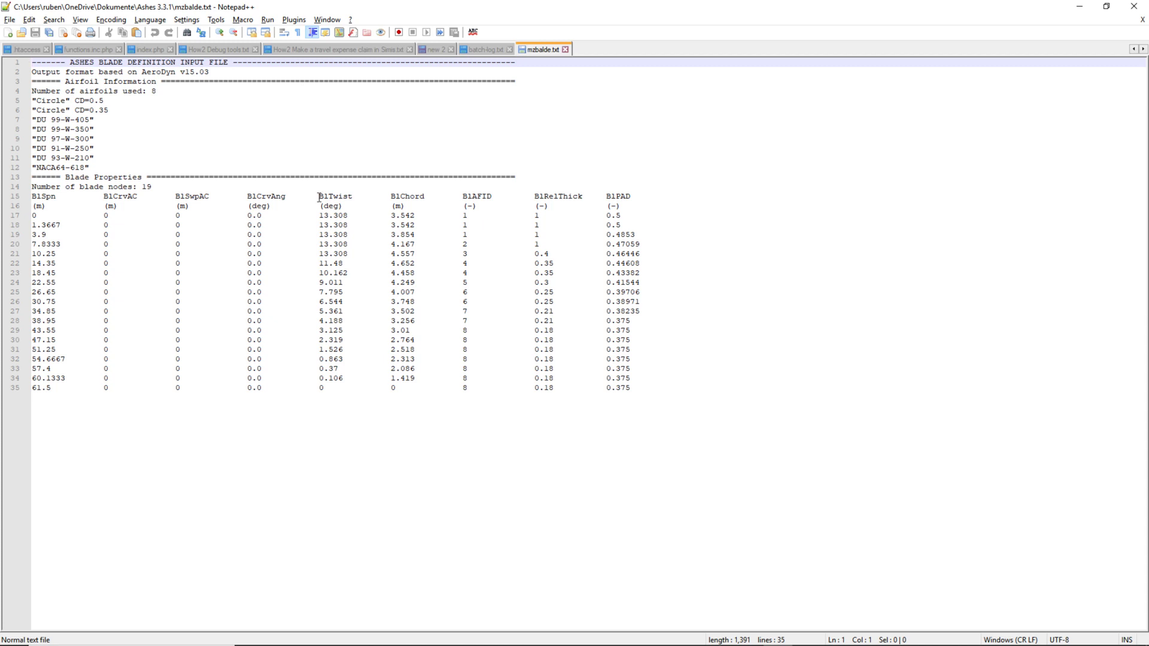
Step: In mzbalde.txt in Notepad++, set BlTwist to 25 at span 10.25 and to 2 at span 51.25
{"action": "left_click", "coordinate": [321, 218]}
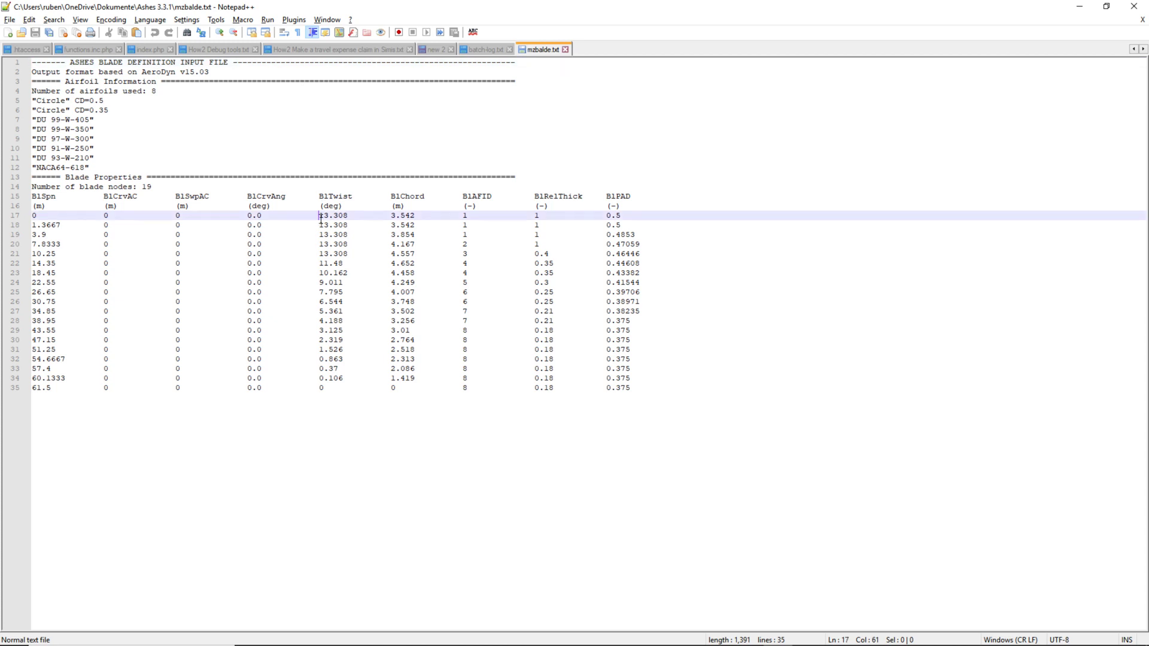
{"action": "left_click_drag", "start_coordinate": [348, 253], "coordinate": [321, 255]}
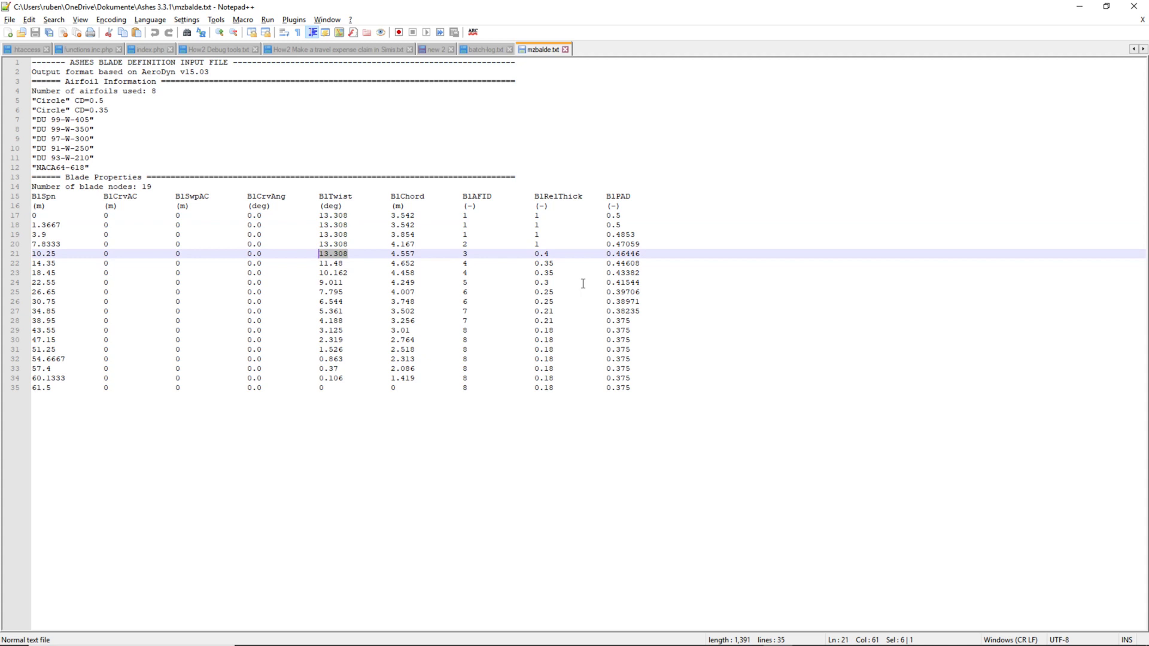
{"action": "type", "text": "25"}
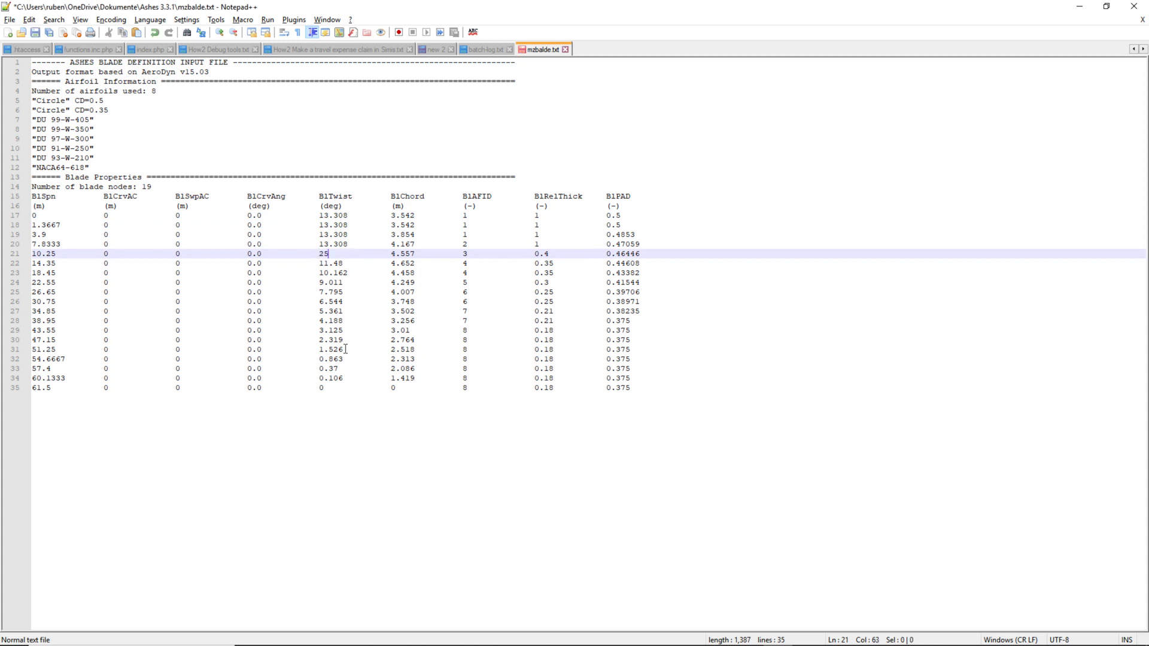
{"action": "left_click_drag", "start_coordinate": [345, 350], "coordinate": [318, 351]}
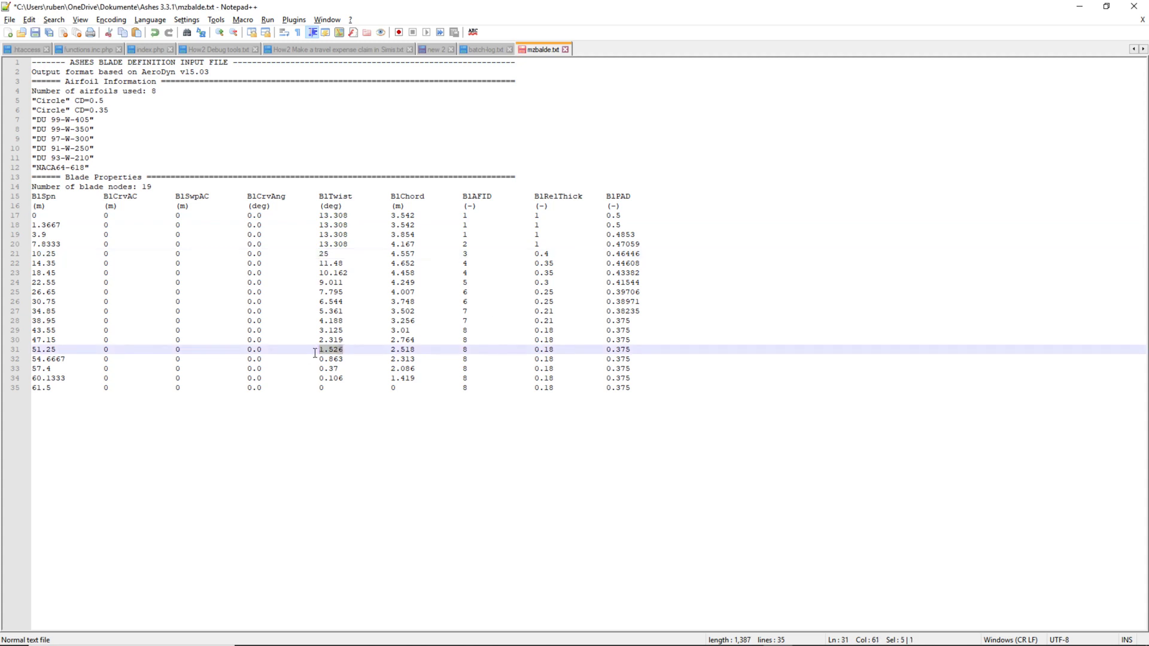
{"action": "type", "text": "2"}
{"action": "key", "text": "ctrl+End"}
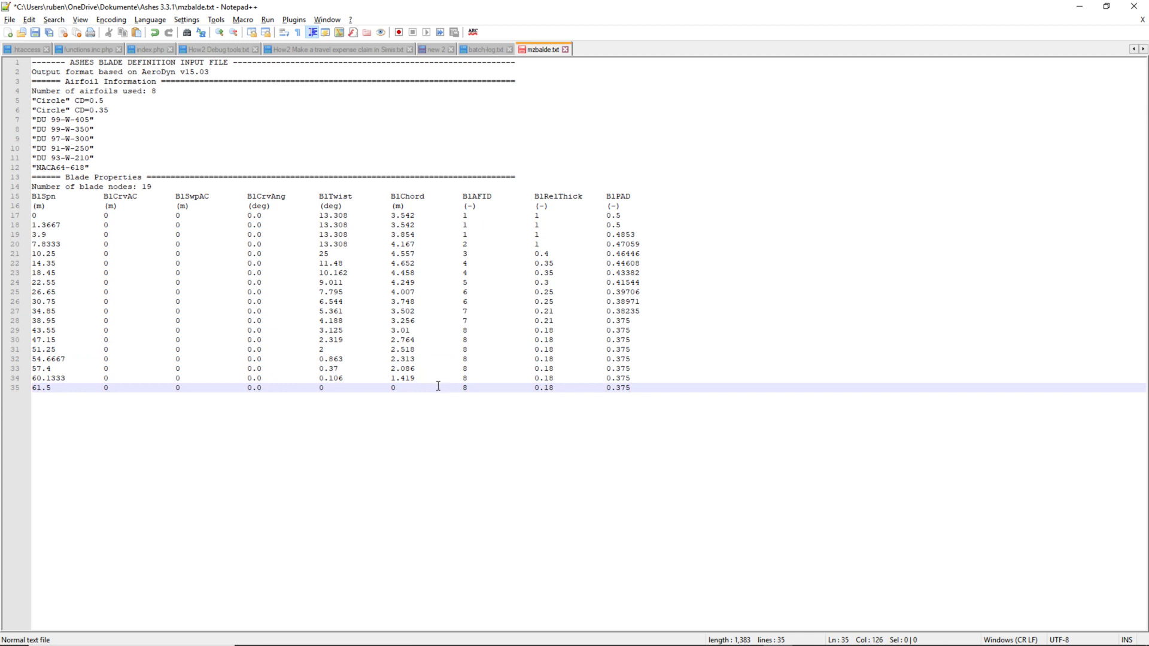
Step: Set BlChord to 5 at span 51.25 and to 10 at span 54.6667
{"action": "double_click", "coordinate": [411, 350]}
{"action": "left_click_drag", "start_coordinate": [396, 351], "coordinate": [391, 350]}
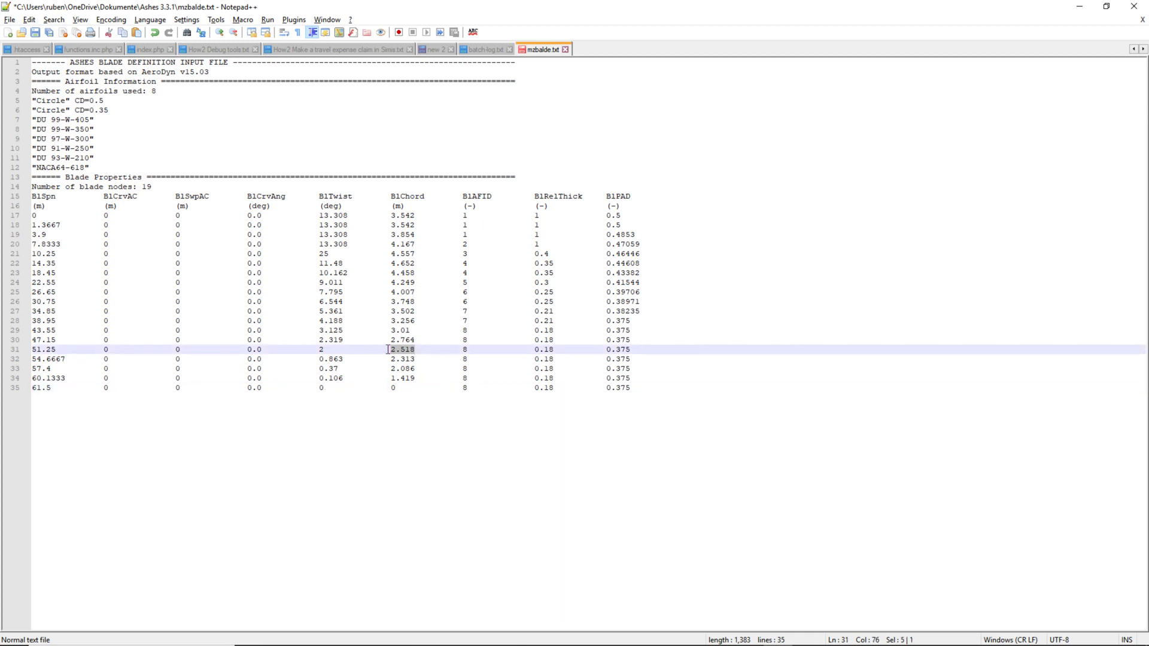
{"action": "type", "text": "5"}
{"action": "double_click", "coordinate": [407, 359]}
{"action": "left_click_drag", "start_coordinate": [401, 360], "coordinate": [392, 360]}
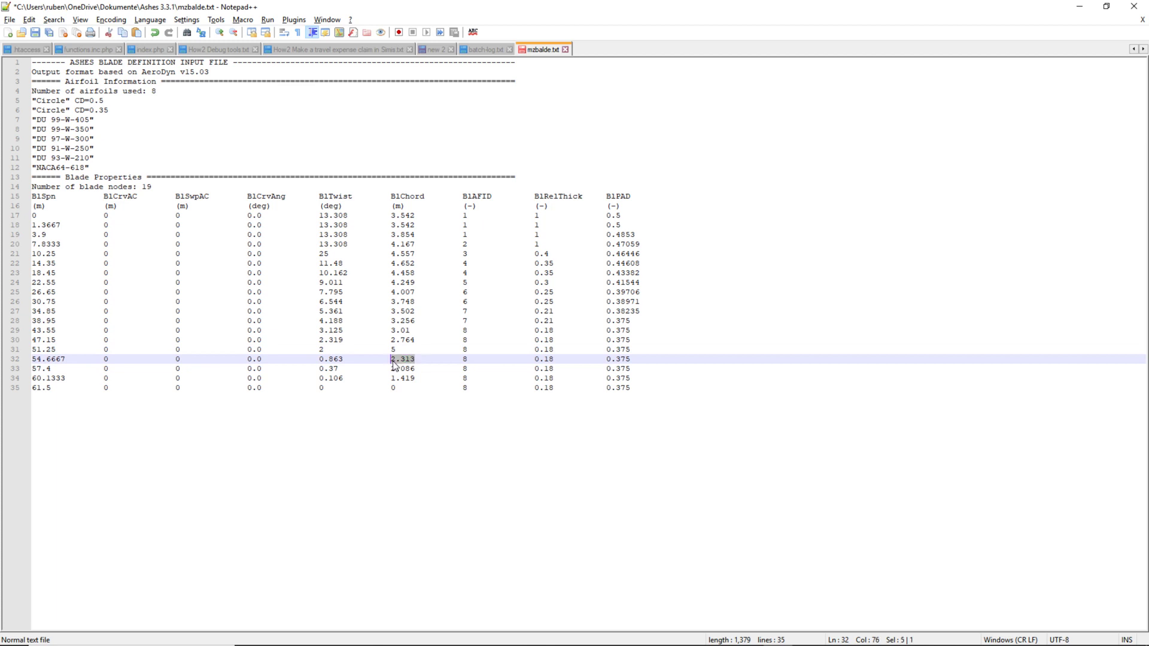
{"action": "type", "text": "10"}
{"action": "key", "text": "ctrl+End"}
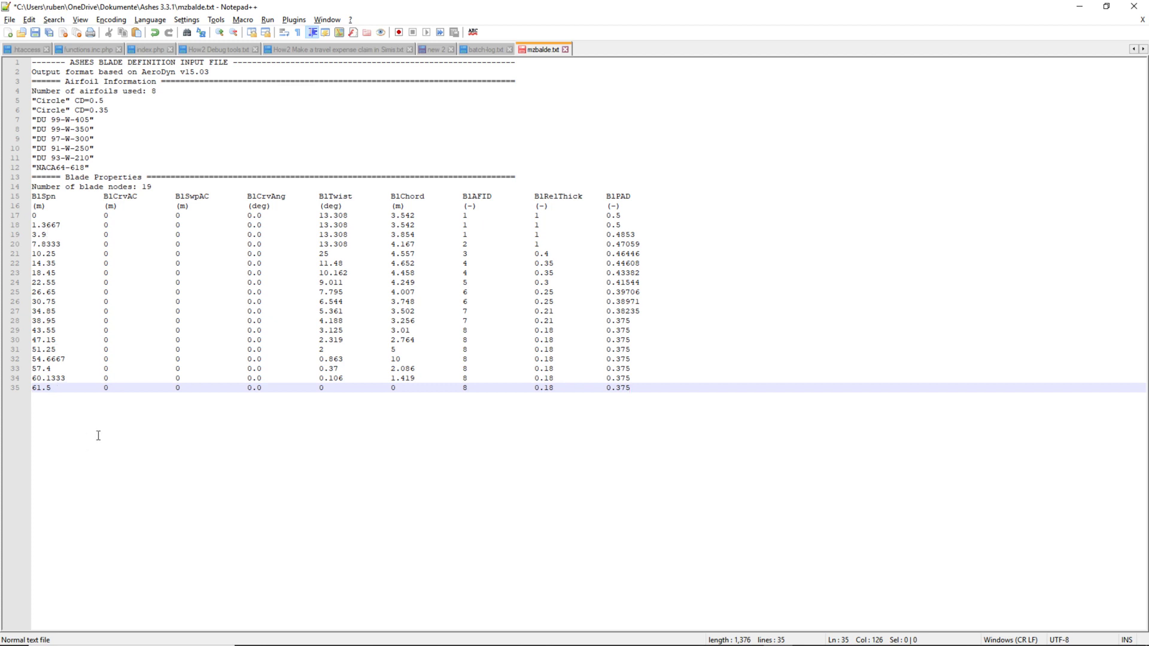
Step: Highlight the blade properties column headings, clear the selection and save mzbalde.txt
{"action": "left_click", "coordinate": [638, 196]}
{"action": "left_click_drag", "start_coordinate": [638, 196], "coordinate": [32, 197]}
{"action": "left_click", "coordinate": [672, 450]}
{"action": "key", "text": "ctrl+s"}
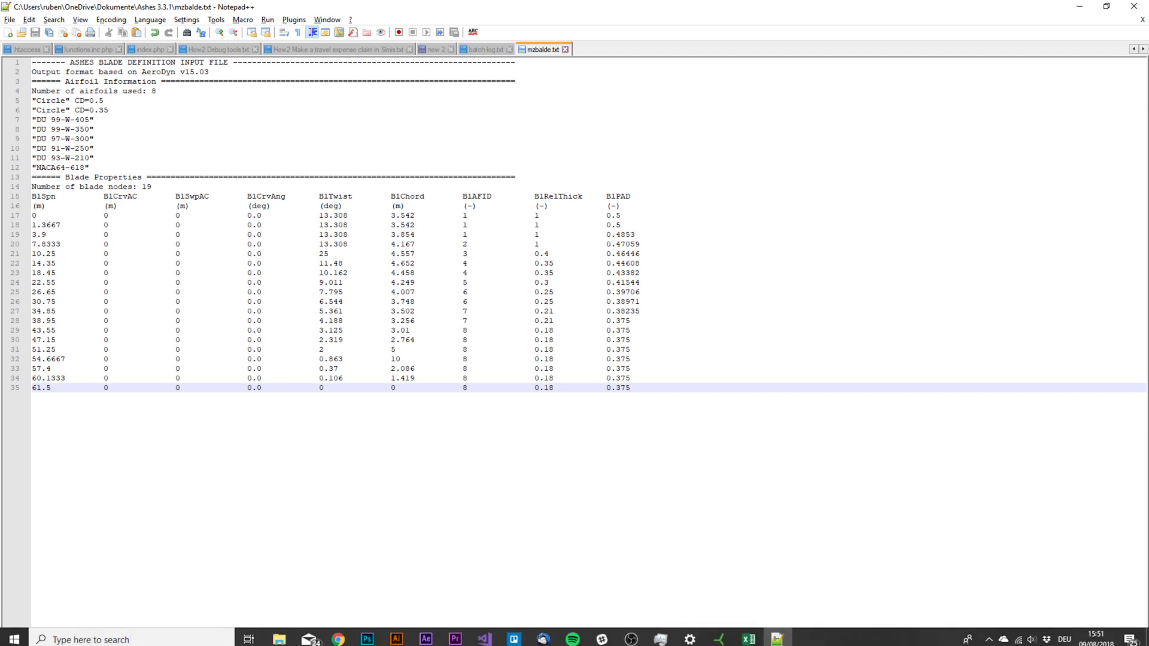
Step: Switch to Ashes and add a blade from file, choosing mzbalde.txt as the shape file
{"action": "left_click", "coordinate": [719, 642]}
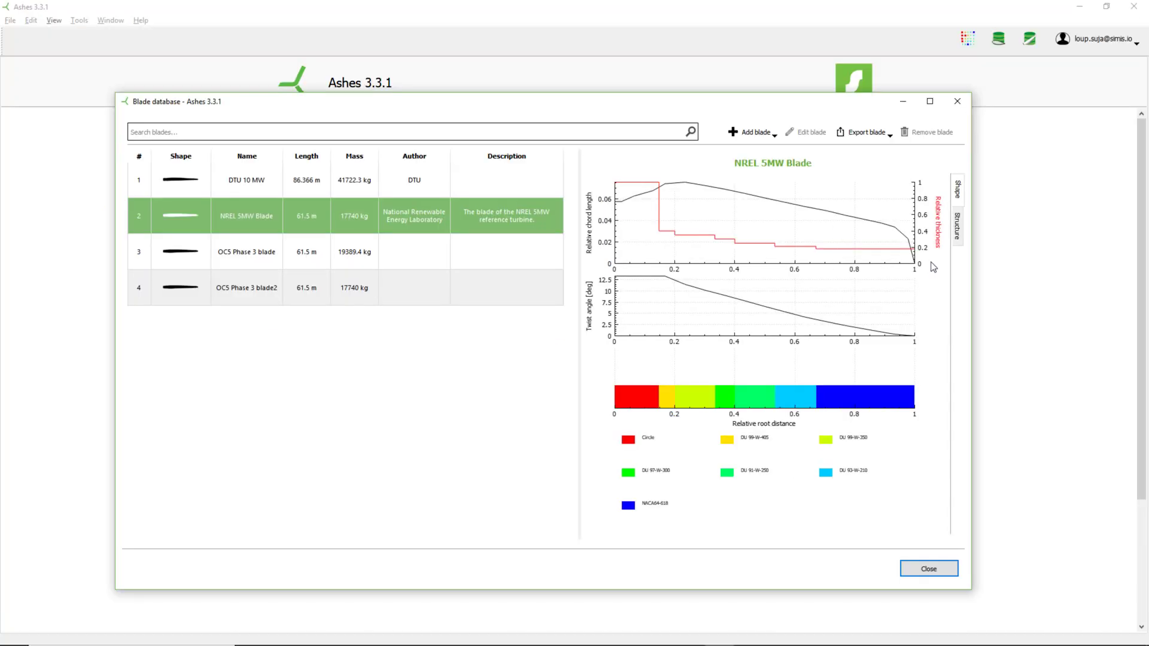
{"action": "left_click", "coordinate": [774, 134]}
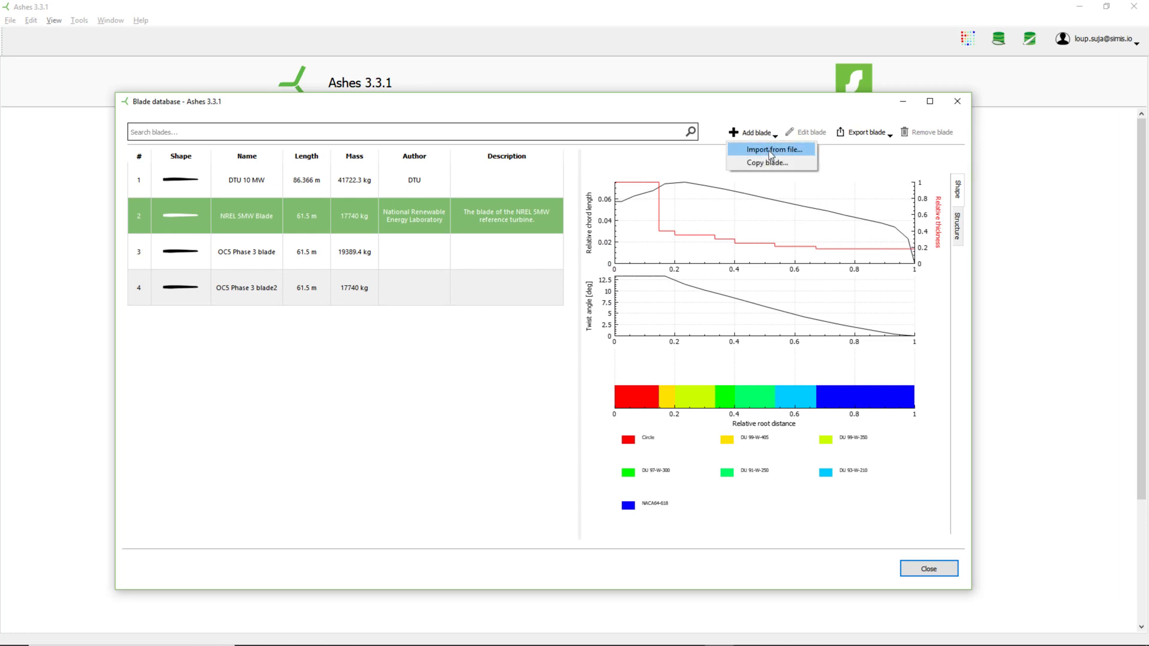
{"action": "left_click", "coordinate": [766, 150]}
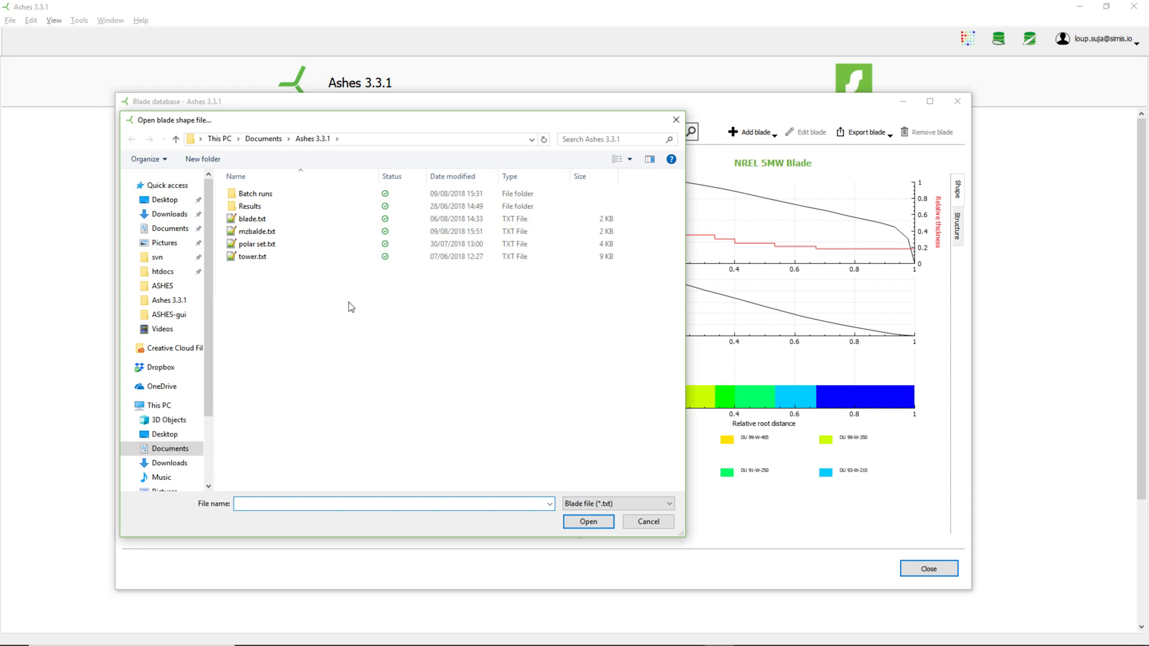
{"action": "left_click", "coordinate": [268, 234]}
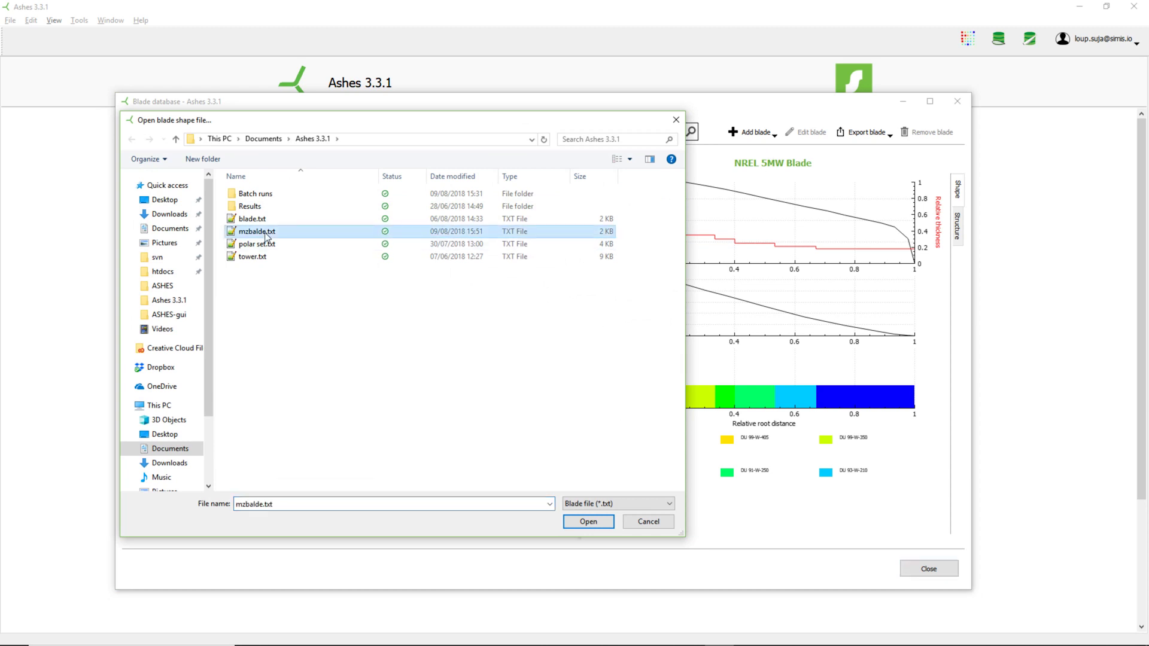
{"action": "left_click", "coordinate": [587, 522]}
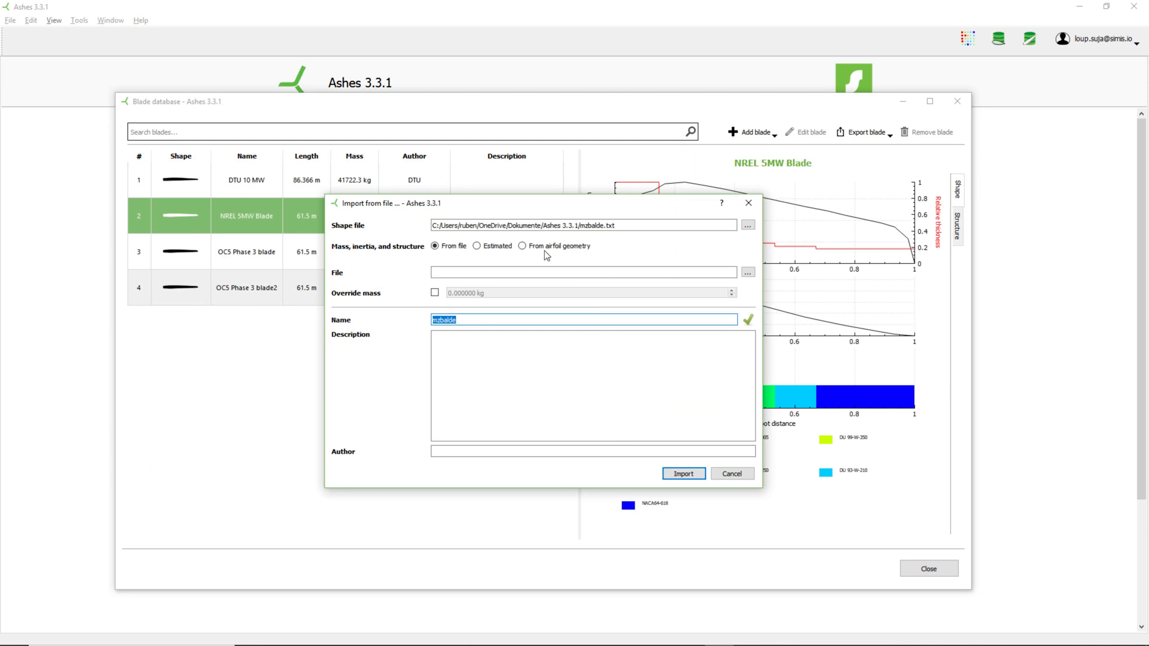
Step: Import the blade with mass, inertia and structure set to Estimated, review its shape curves and close the blade database
{"action": "left_click_drag", "start_coordinate": [573, 207], "coordinate": [529, 166]}
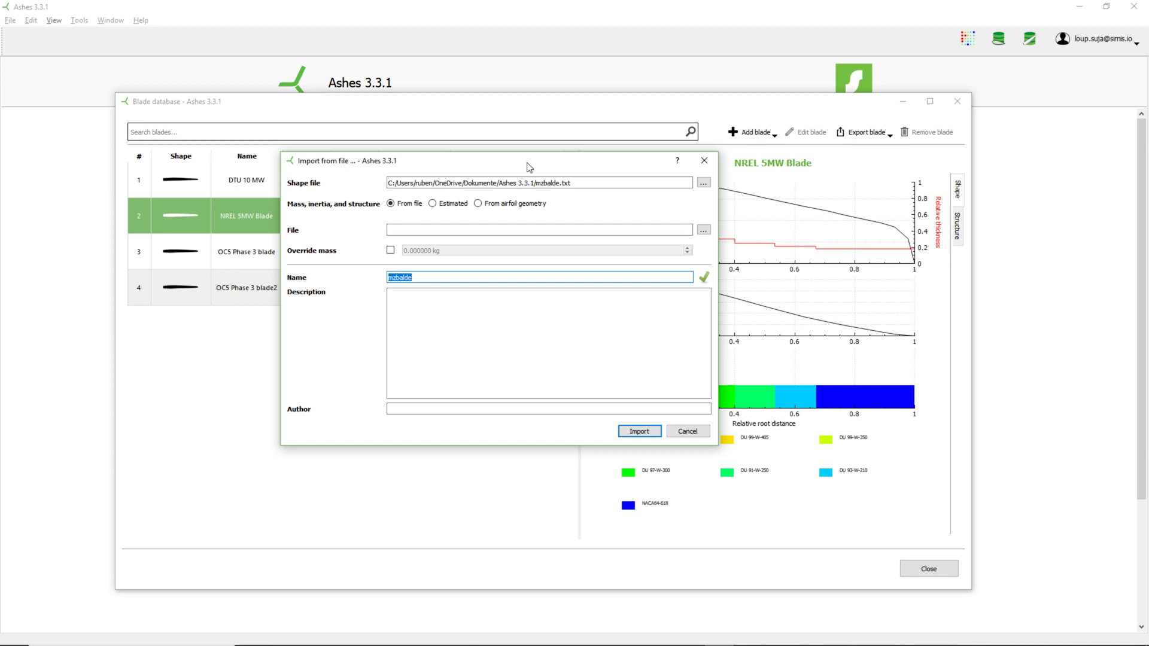
{"action": "left_click", "coordinate": [433, 204]}
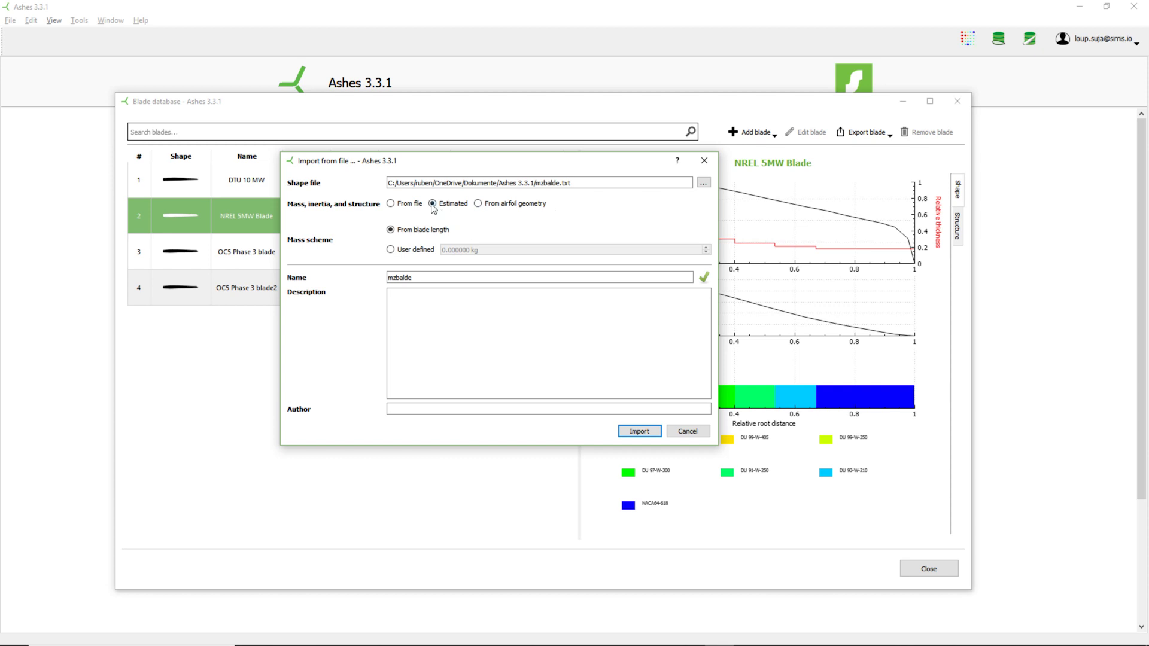
{"action": "left_click", "coordinate": [640, 432]}
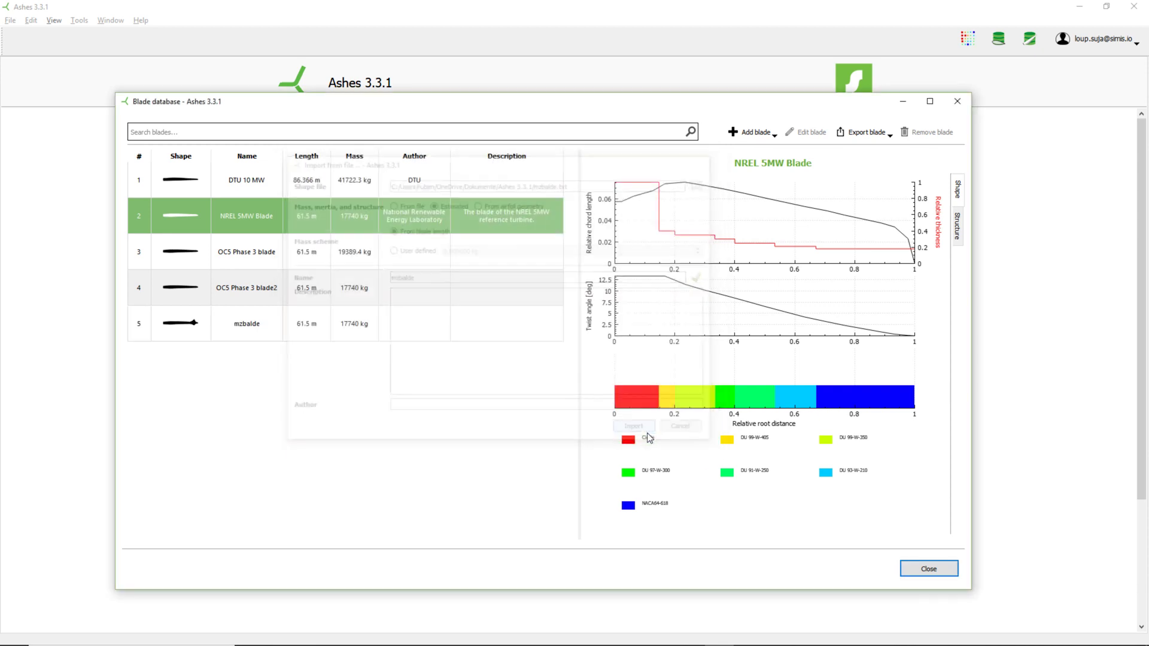
{"action": "left_click", "coordinate": [183, 329]}
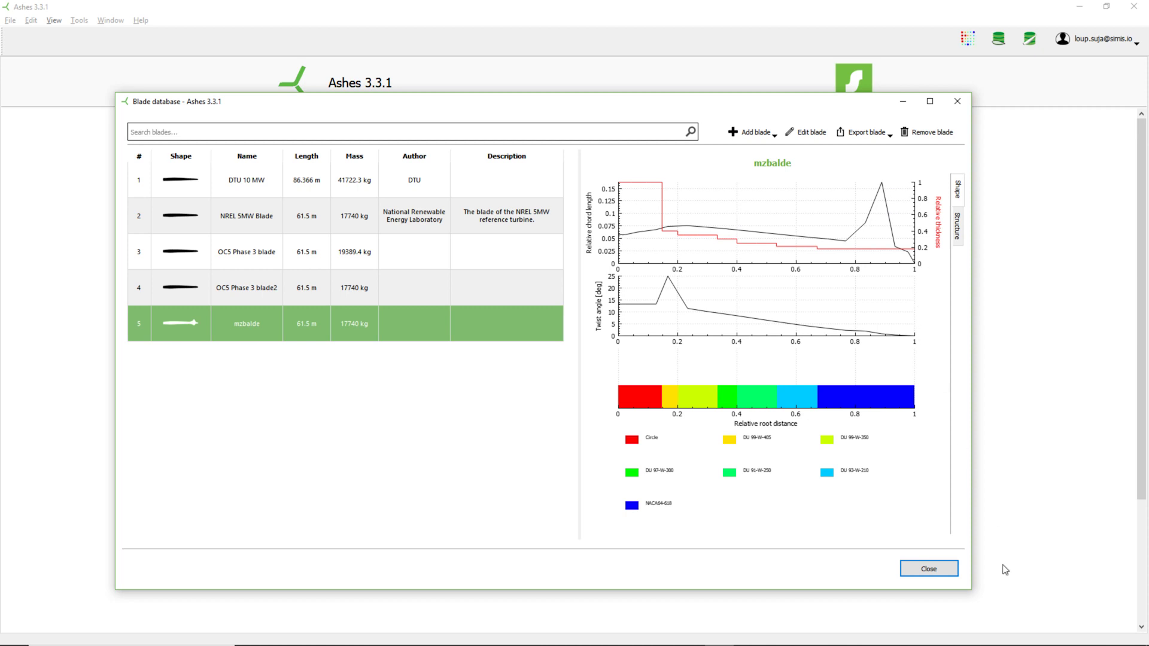
{"action": "left_click", "coordinate": [929, 570]}
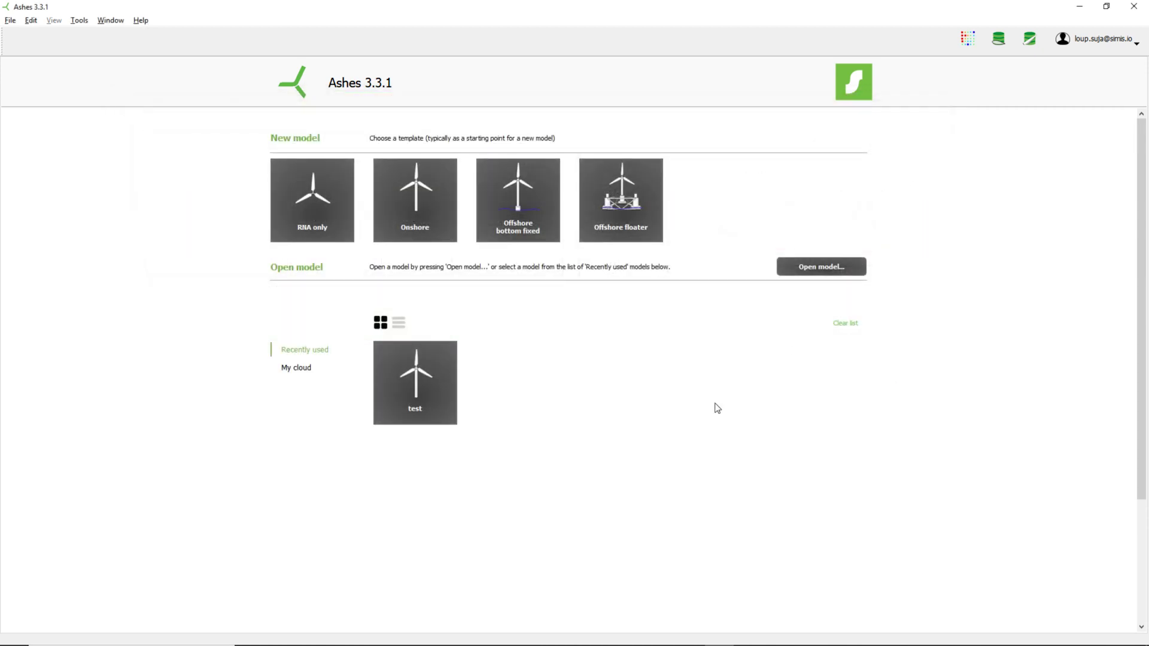
Step: Create a new model from the Onshore template and assign the mzbalde blade to its rotor
{"action": "left_click", "coordinate": [407, 198]}
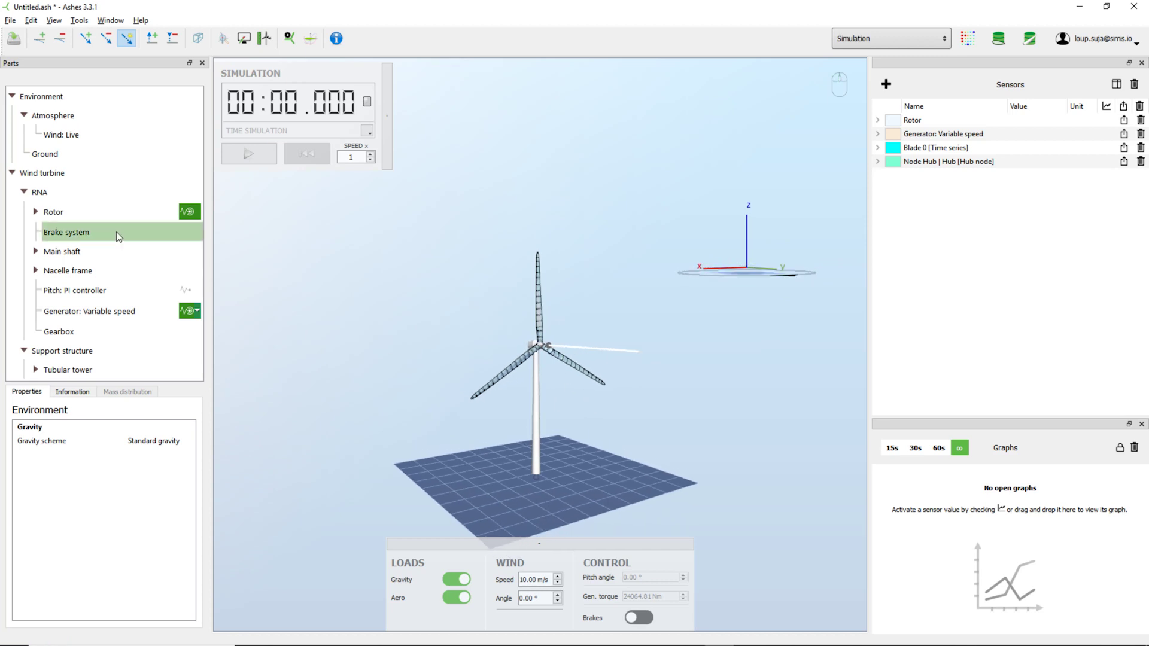
{"action": "left_click", "coordinate": [76, 215]}
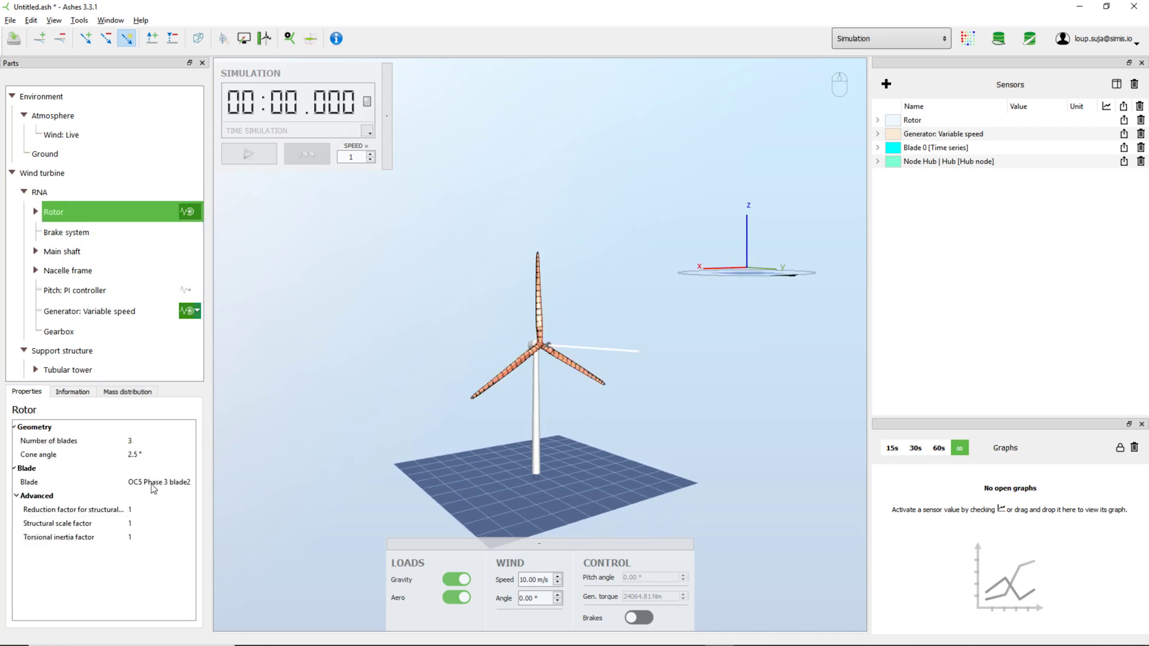
{"action": "left_click", "coordinate": [151, 488]}
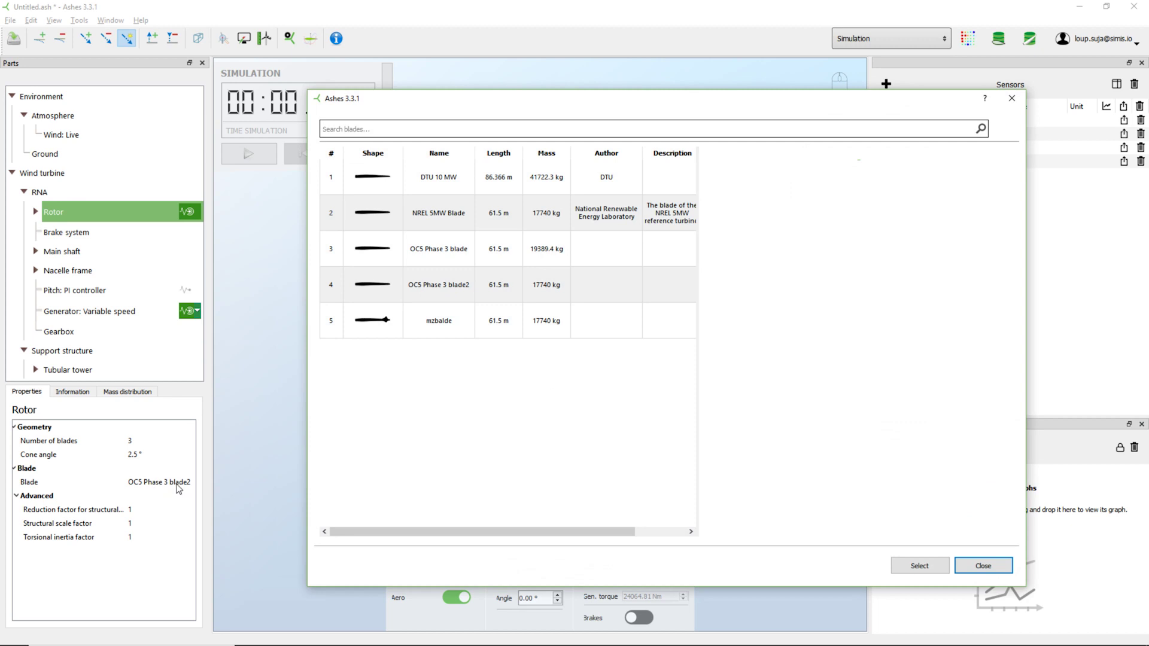
{"action": "left_click", "coordinate": [383, 326]}
{"action": "left_click", "coordinate": [937, 566]}
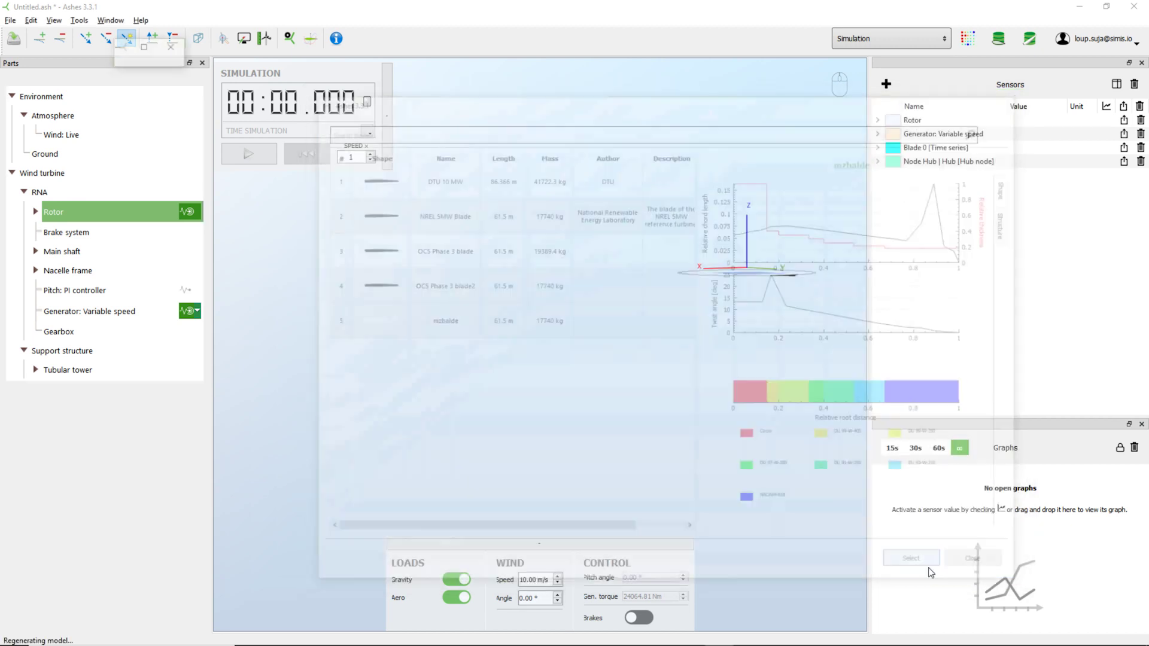
Step: Run the time simulation of the onshore turbine, examine the blade loads from several angles, and pause it
{"action": "mouse_move", "coordinate": [610, 411]}
{"action": "left_mouse_down"}
{"action": "mouse_move", "coordinate": [453, 432]}
{"action": "mouse_move", "coordinate": [437, 412]}
{"action": "mouse_move", "coordinate": [609, 423]}
{"action": "left_mouse_up"}
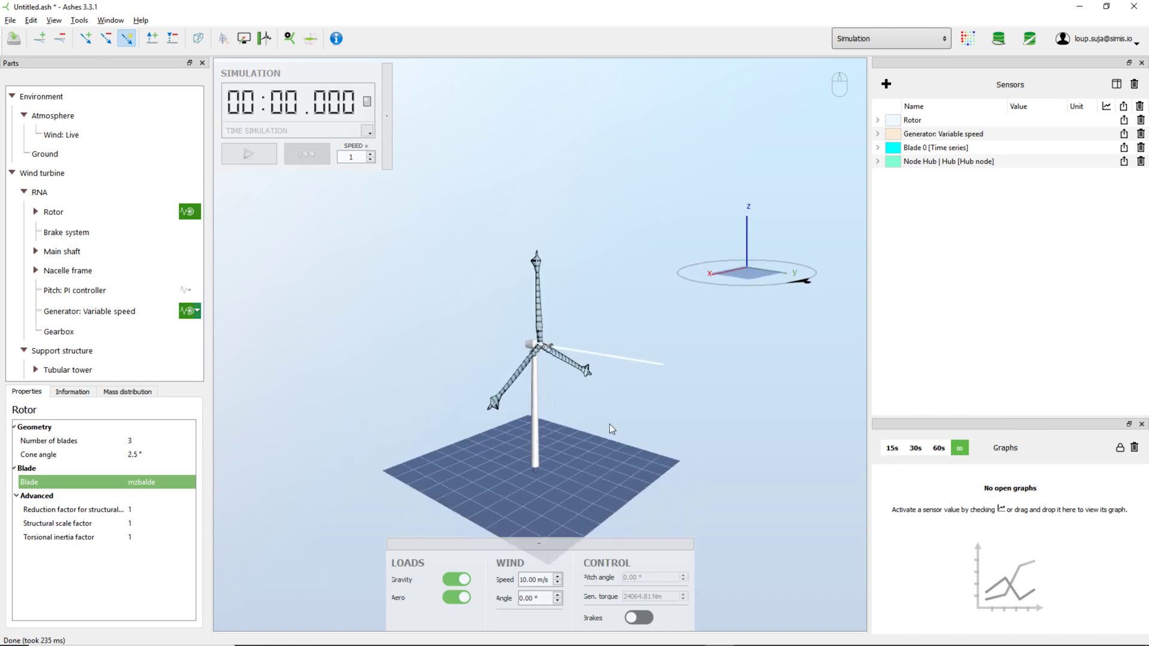
{"action": "left_click", "coordinate": [249, 156]}
{"action": "left_click_drag", "start_coordinate": [668, 403], "coordinate": [641, 404]}
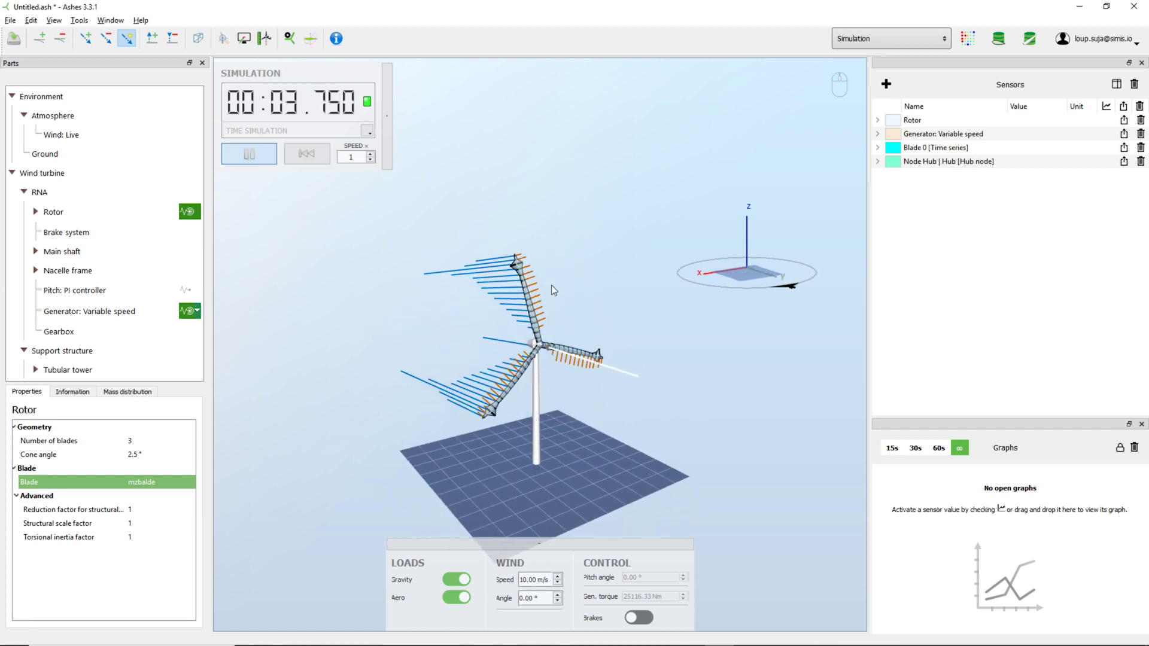
{"action": "left_click_drag", "start_coordinate": [578, 343], "coordinate": [710, 376]}
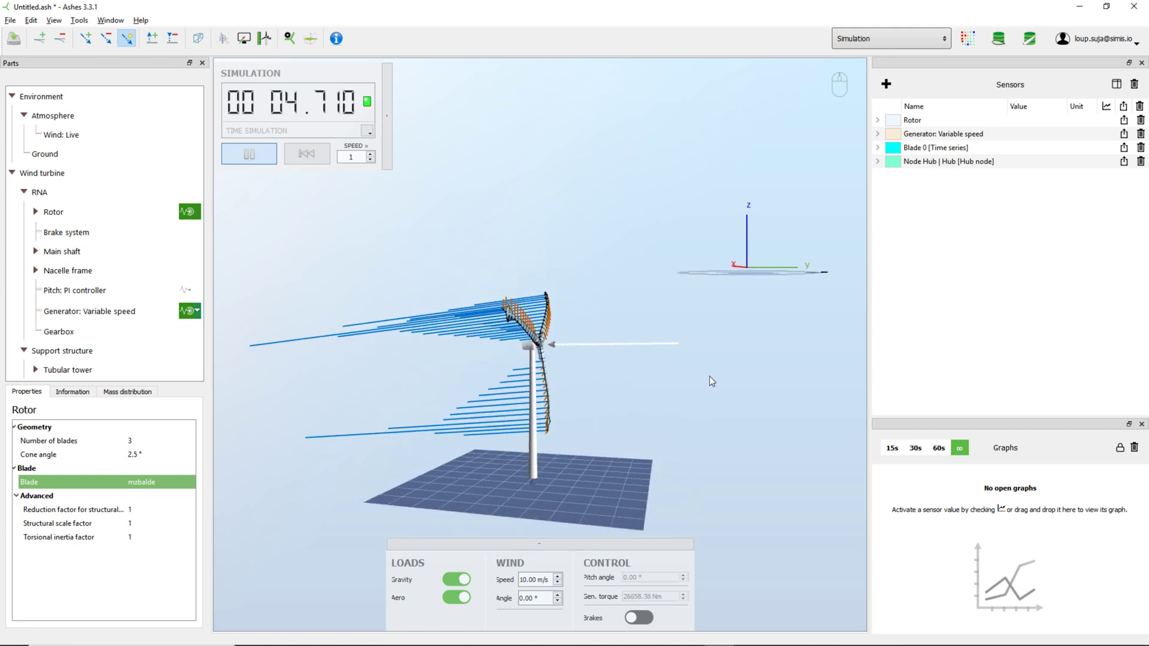
{"action": "left_click", "coordinate": [251, 159]}
{"action": "left_click_drag", "start_coordinate": [686, 351], "coordinate": [633, 390]}
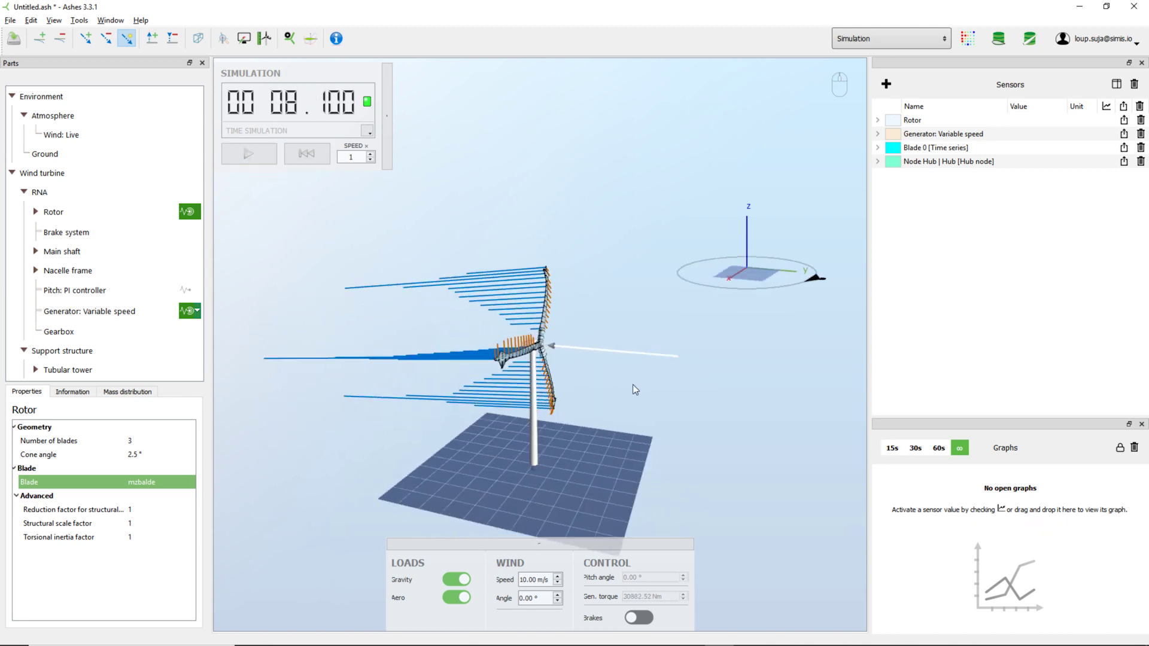